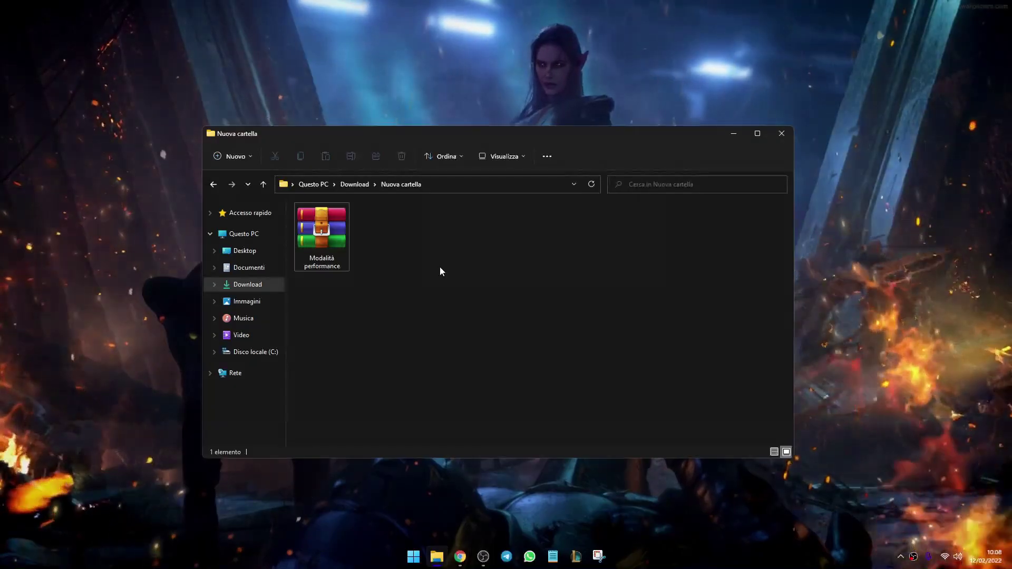
# Step: Extract the Modalità performance archive into the current folder and select the extracted files
pyautogui.click(322, 242)
pyautogui.rightClick(323, 242)
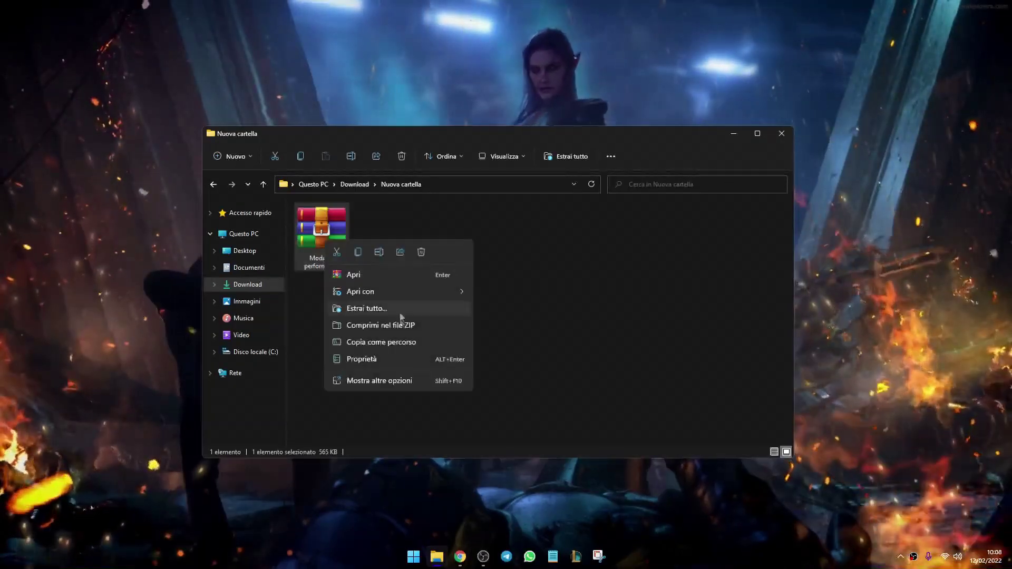
pyautogui.click(351, 380)
pyautogui.click(382, 291)
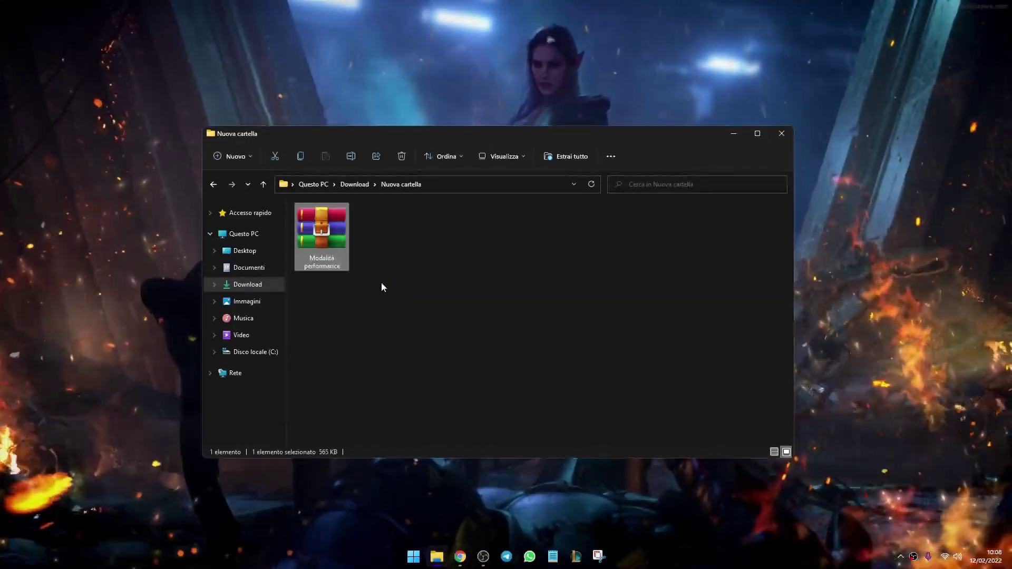
pyautogui.moveTo(453, 310); pyautogui.dragTo(369, 226)
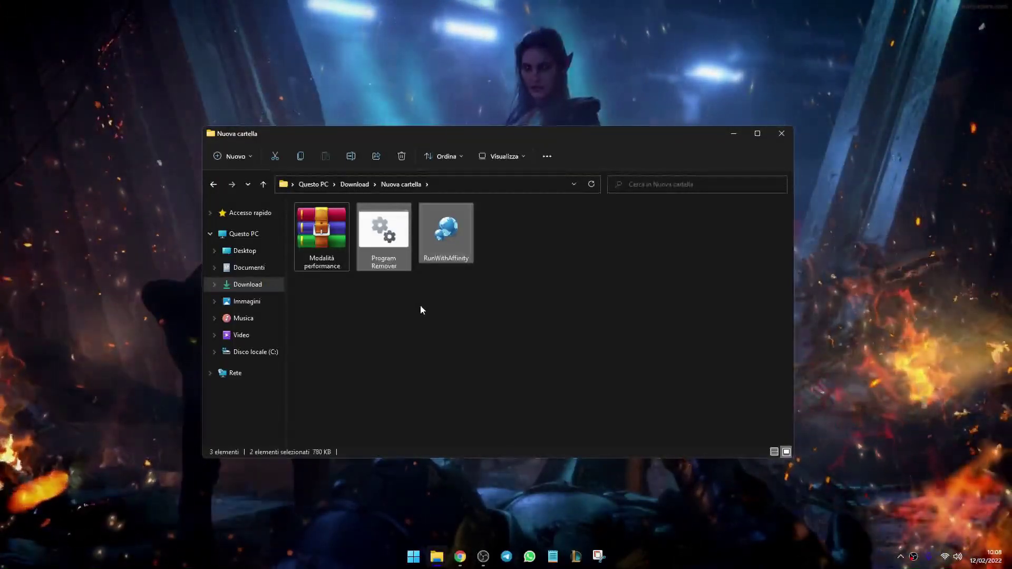
# Step: Run the extracted RunWithAffinity file as administrator
pyautogui.click(488, 302)
pyautogui.click(453, 238)
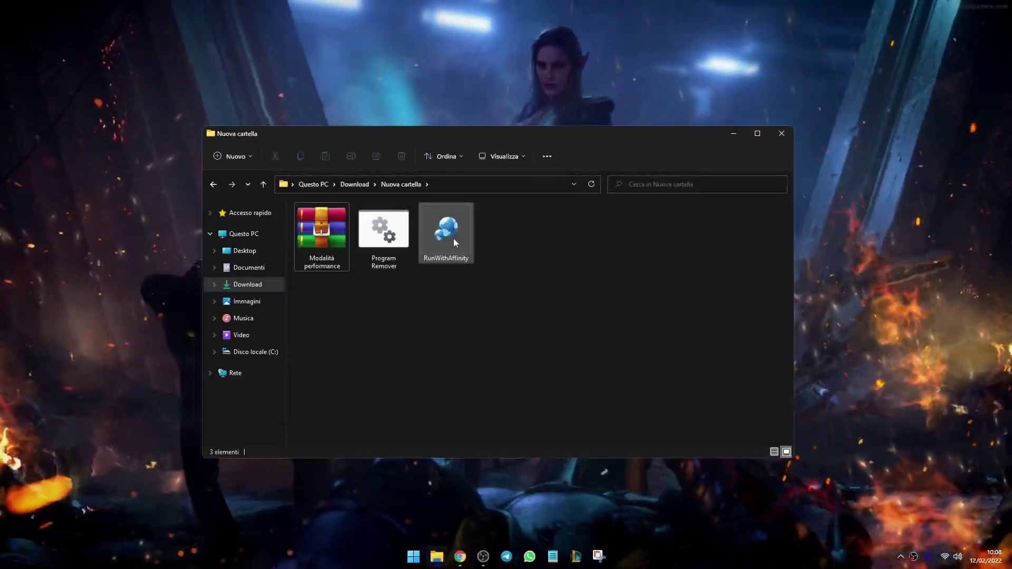
pyautogui.rightClick(454, 238)
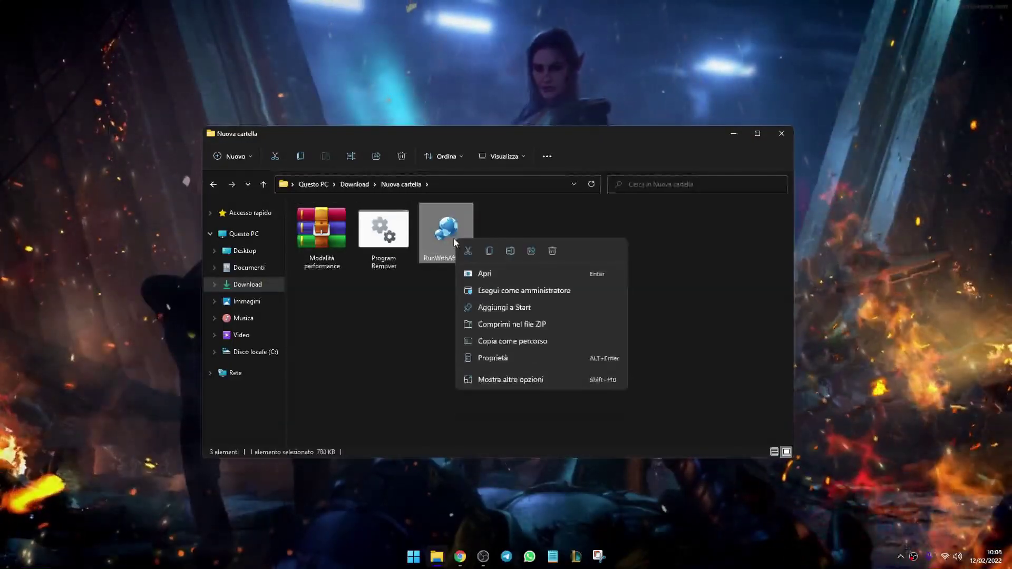
pyautogui.click(515, 291)
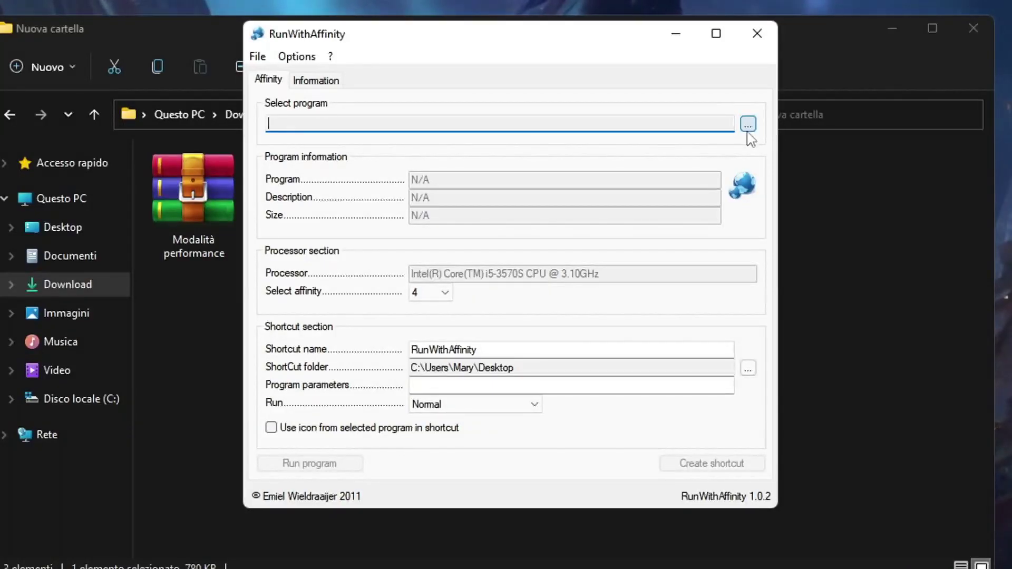
# Step: Choose the League of Legends application from C:\Riot Games\League of Legends\Game as the program
pyautogui.click(747, 129)
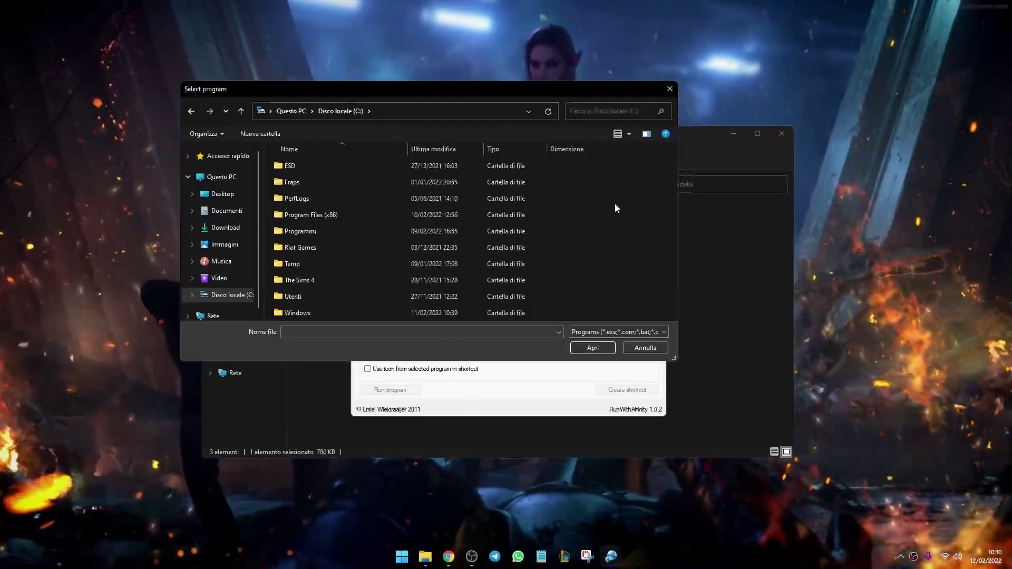
pyautogui.doubleClick(323, 251)
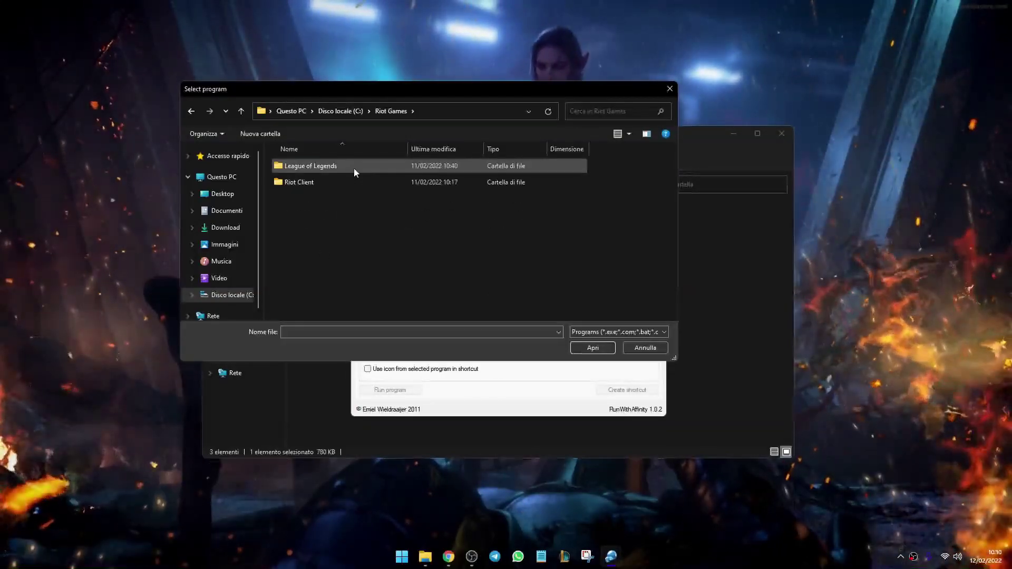
pyautogui.doubleClick(353, 168)
pyautogui.doubleClick(301, 202)
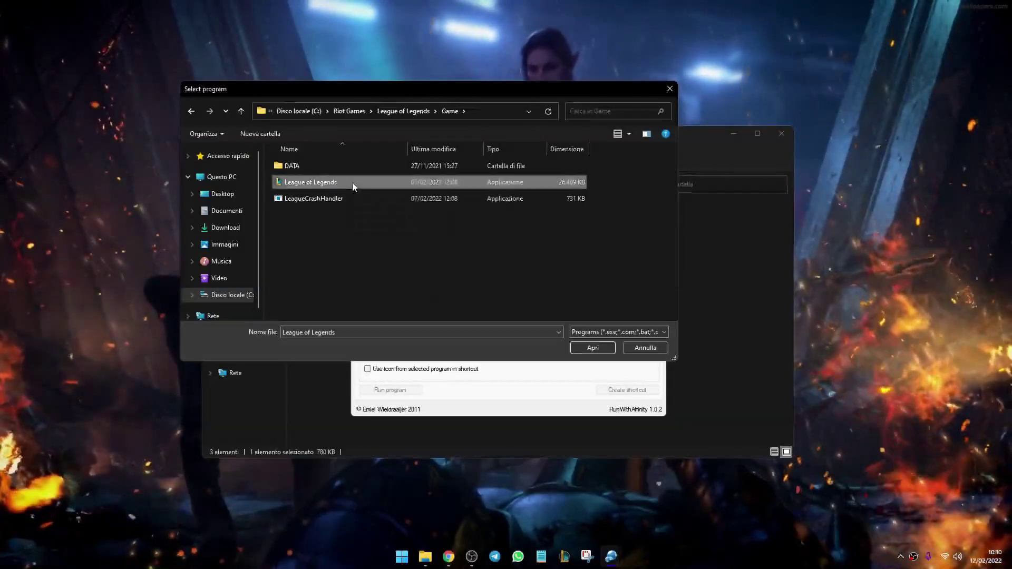
pyautogui.doubleClick(352, 182)
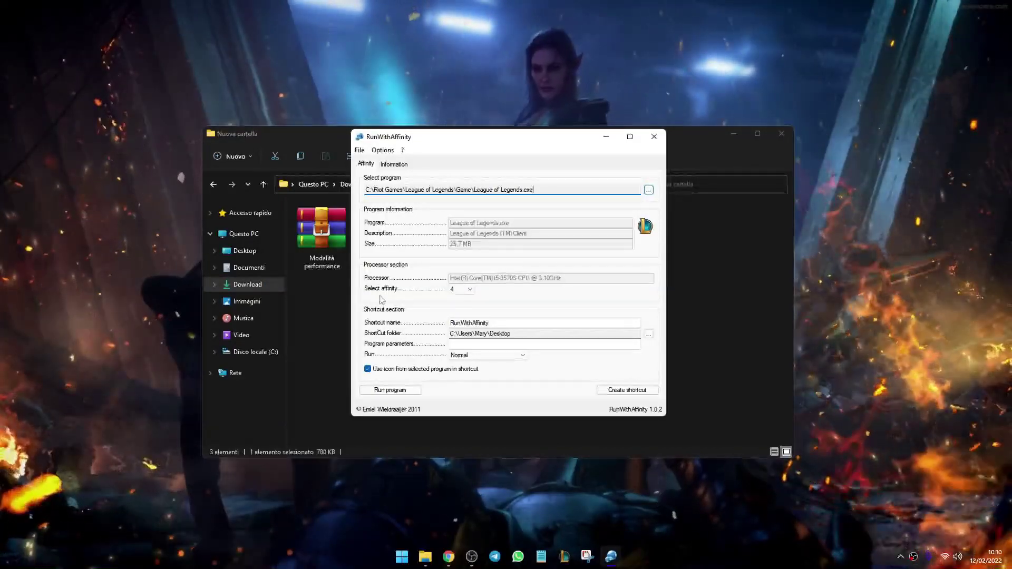
# Step: Choose 4 as the processor affinity for the selected program
pyautogui.click(461, 289)
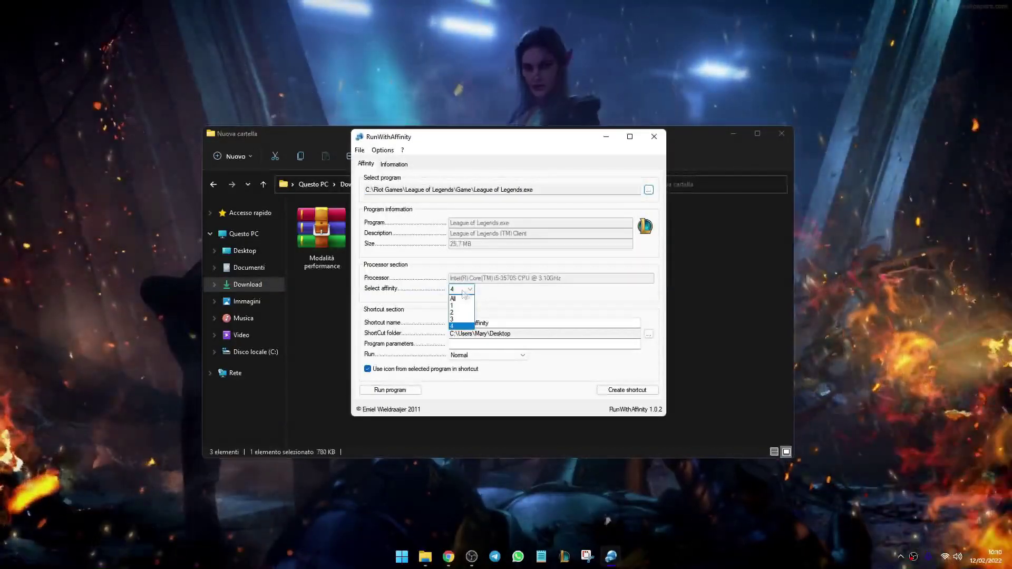
pyautogui.click(461, 326)
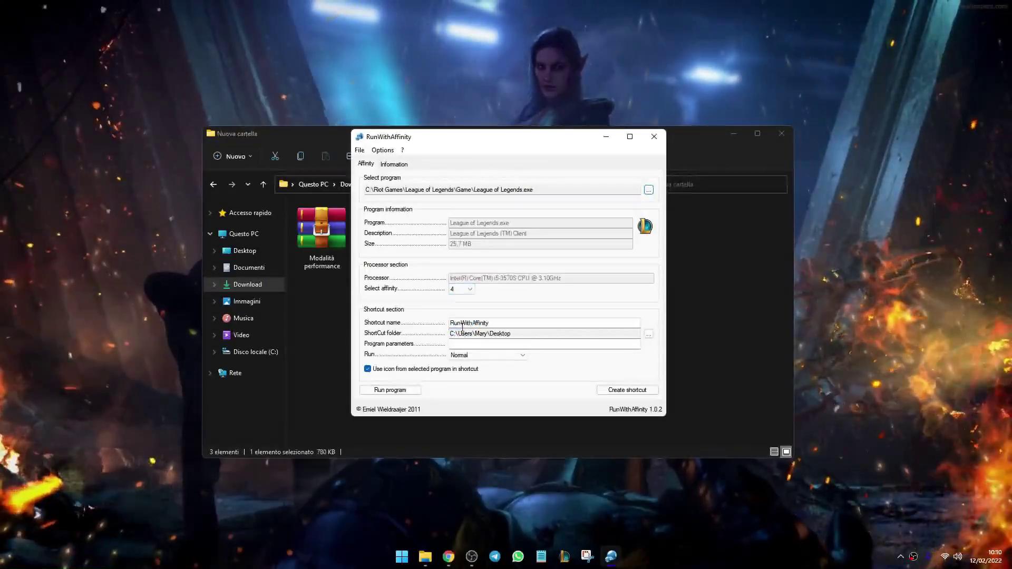
pyautogui.click(469, 290)
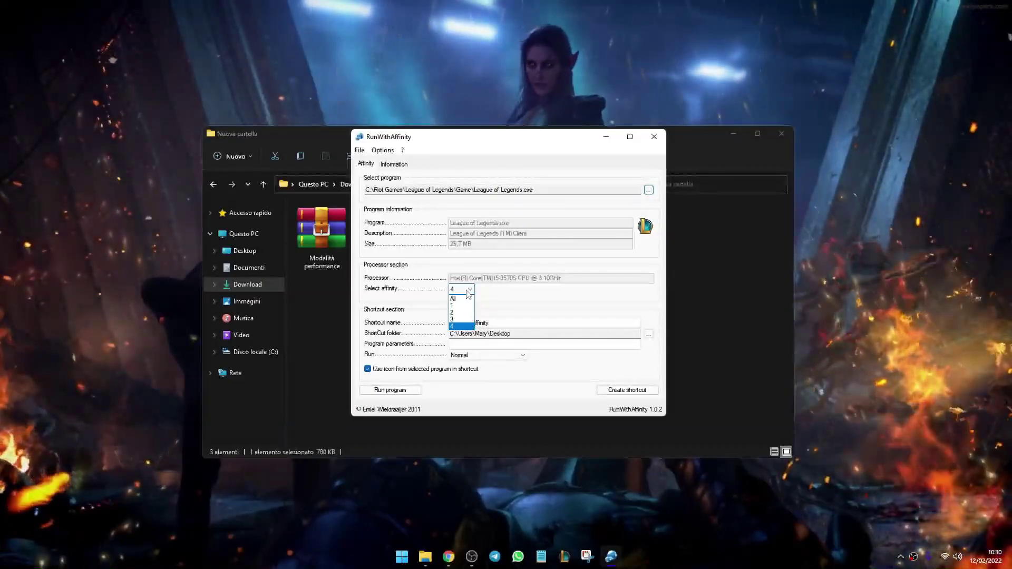
pyautogui.click(418, 321)
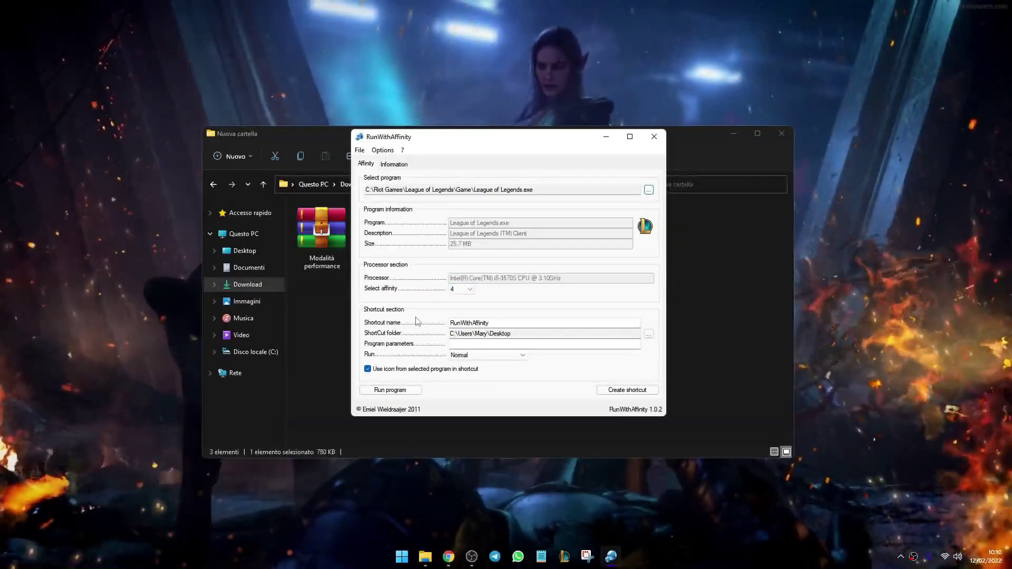
# Step: Set the shortcut name to LOL FPS BOOST
pyautogui.doubleClick(514, 322)
pyautogui.press('BackSpace')
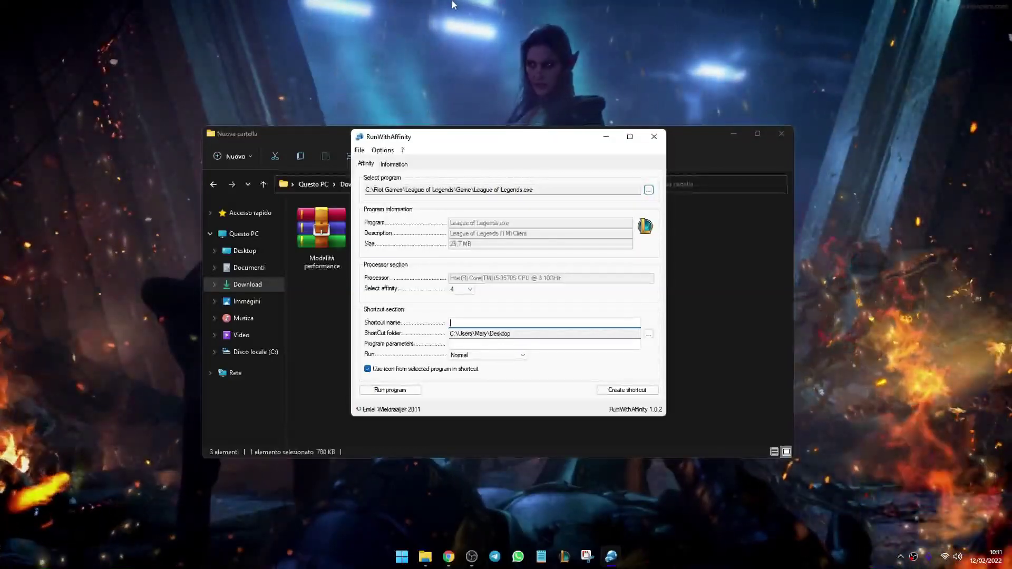
pyautogui.write('LOL FPS BOOST')
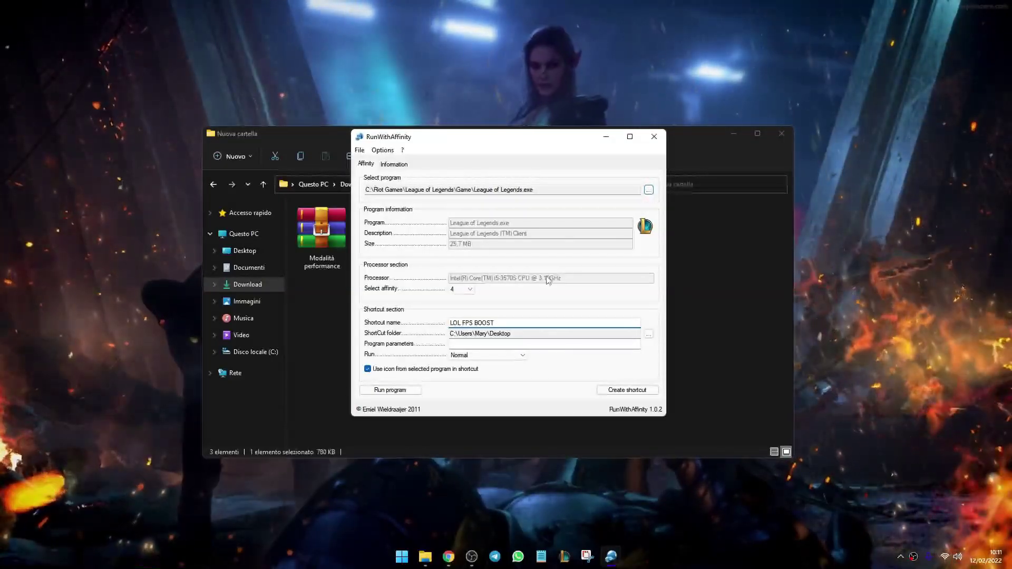
# Step: Set the shortcut folder to Nuova cartella inside the user's Downloads folder
pyautogui.doubleClick(498, 334)
pyautogui.write('Downloads')
pyautogui.hotkey('shift', 'Tab')
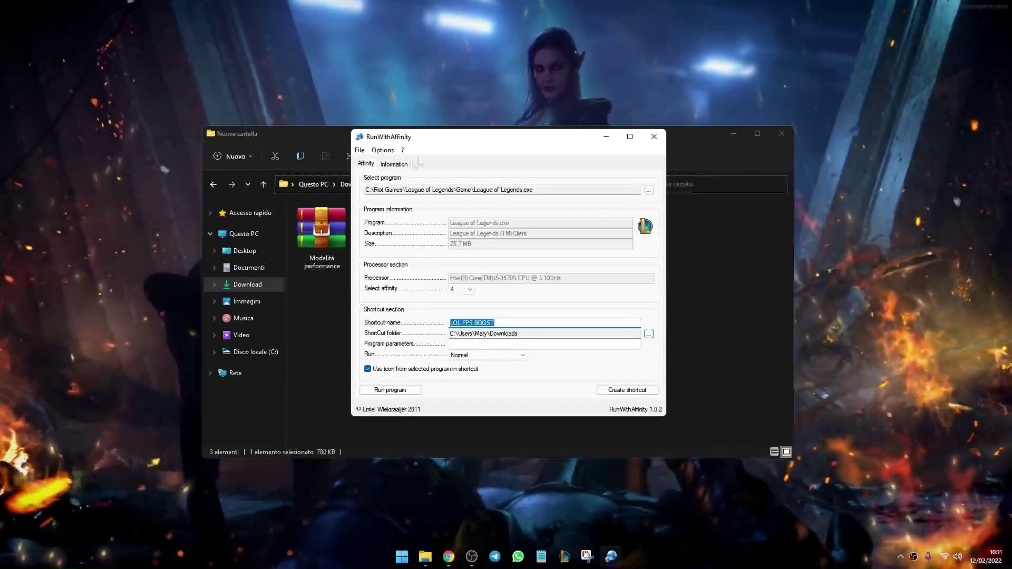
pyautogui.moveTo(441, 141); pyautogui.dragTo(689, 157)
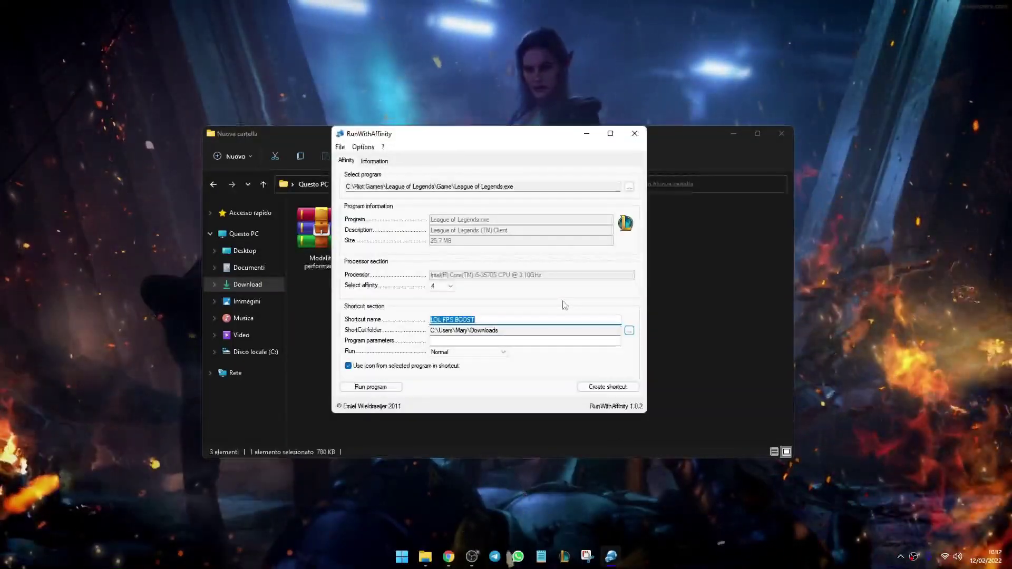
pyautogui.click(527, 330)
pyautogui.write('\\Nuova cartella')
pyautogui.click(495, 343)
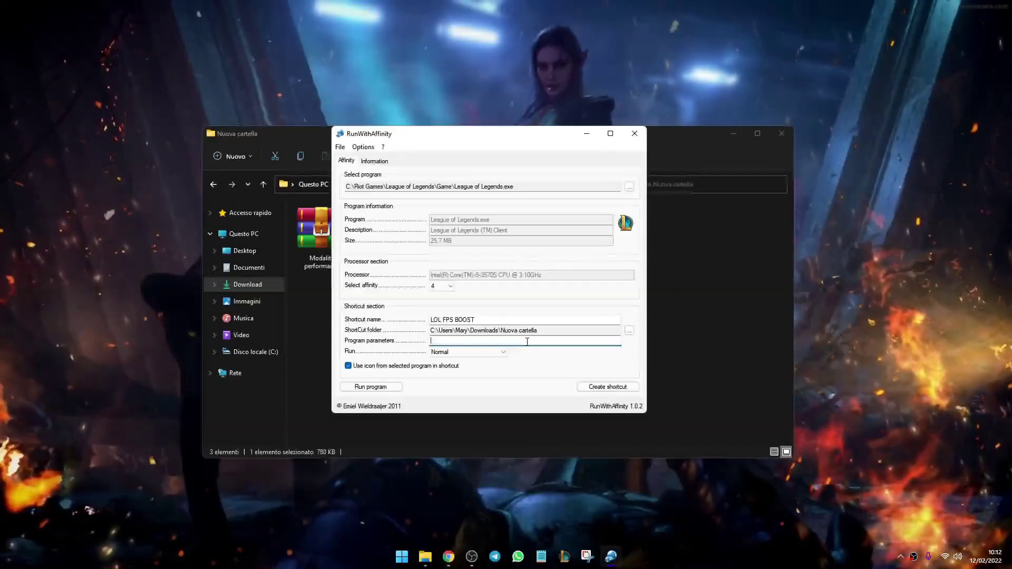
# Step: Set the shortcut's run mode to Maximized
pyautogui.click(488, 352)
pyautogui.click(489, 353)
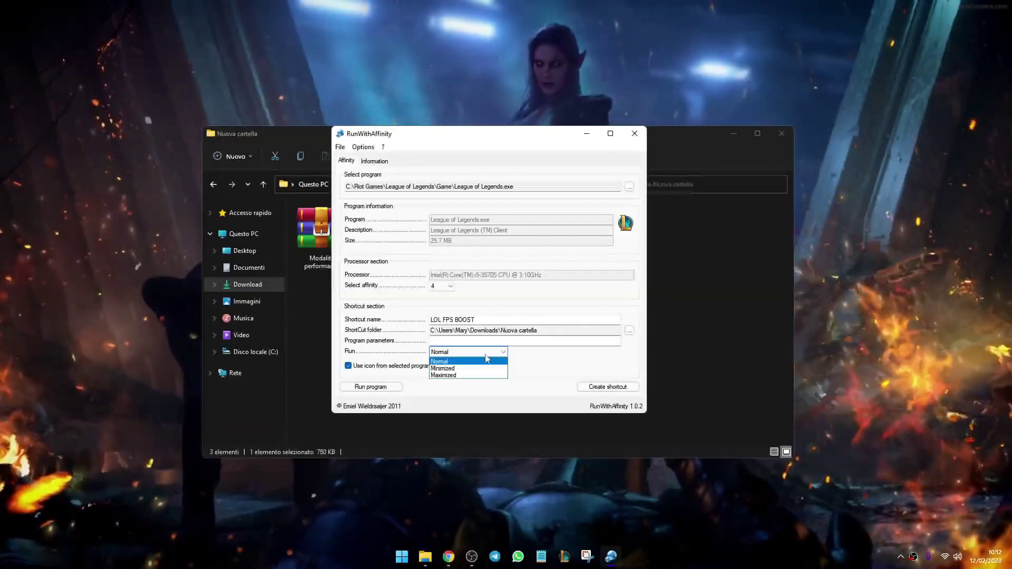
pyautogui.click(469, 377)
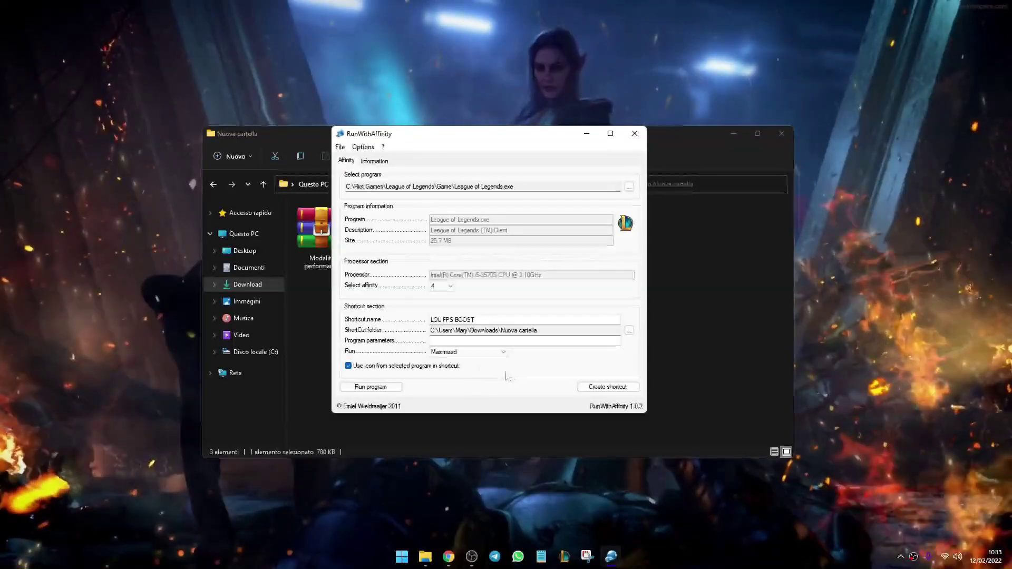
# Step: Create the League of Legends shortcut, dismiss the confirmation and minimize the program window
pyautogui.click(584, 388)
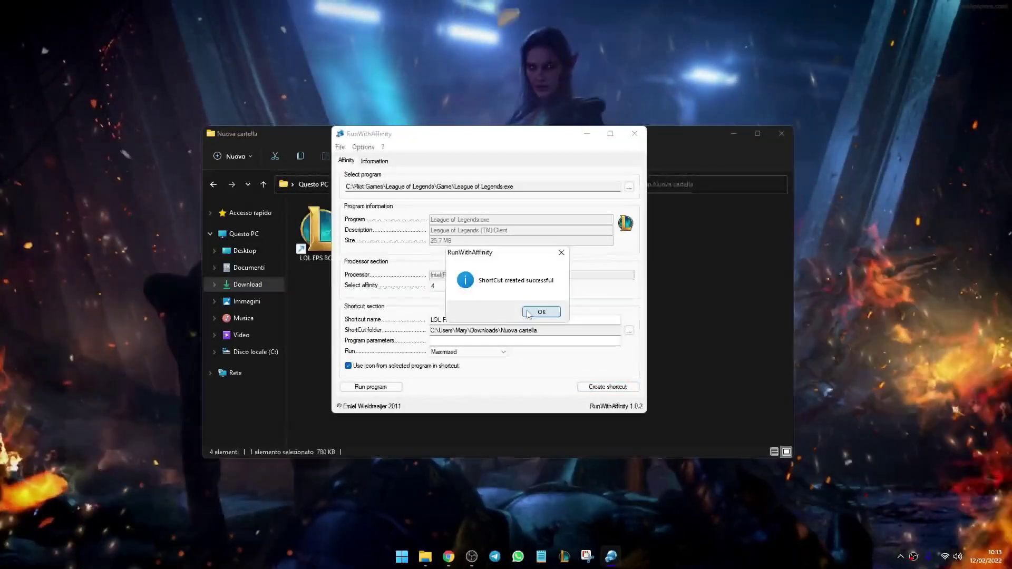
pyautogui.click(538, 310)
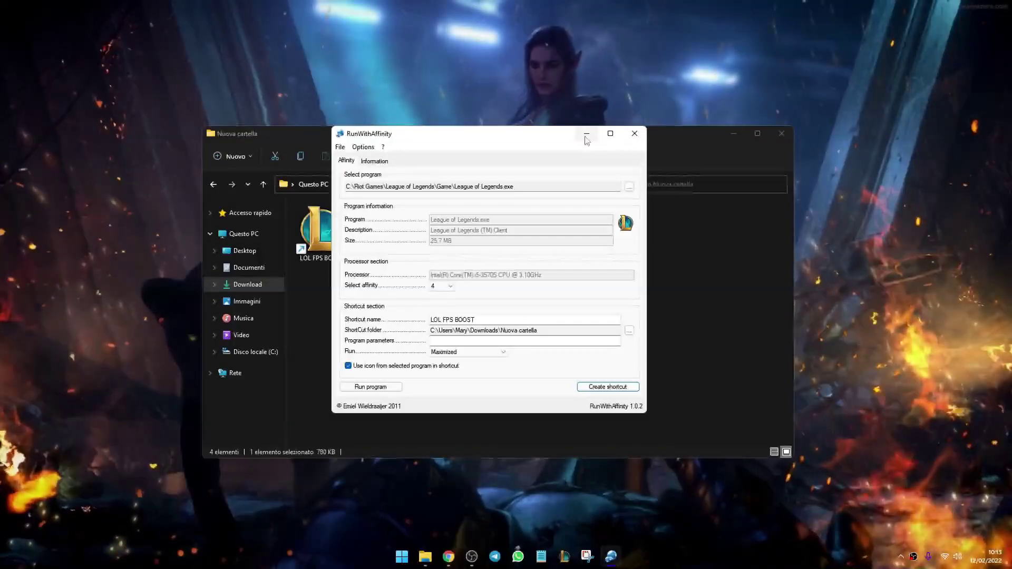
pyautogui.click(586, 133)
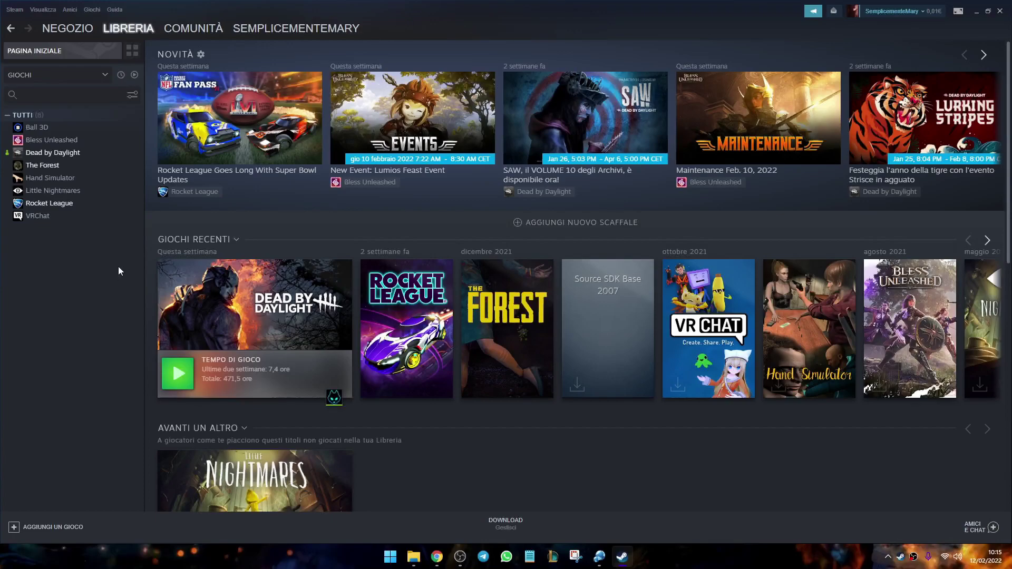
# Step: Open the local files of Dead by Daylight from the Steam library and copy the installation folder's path
pyautogui.rightClick(45, 154)
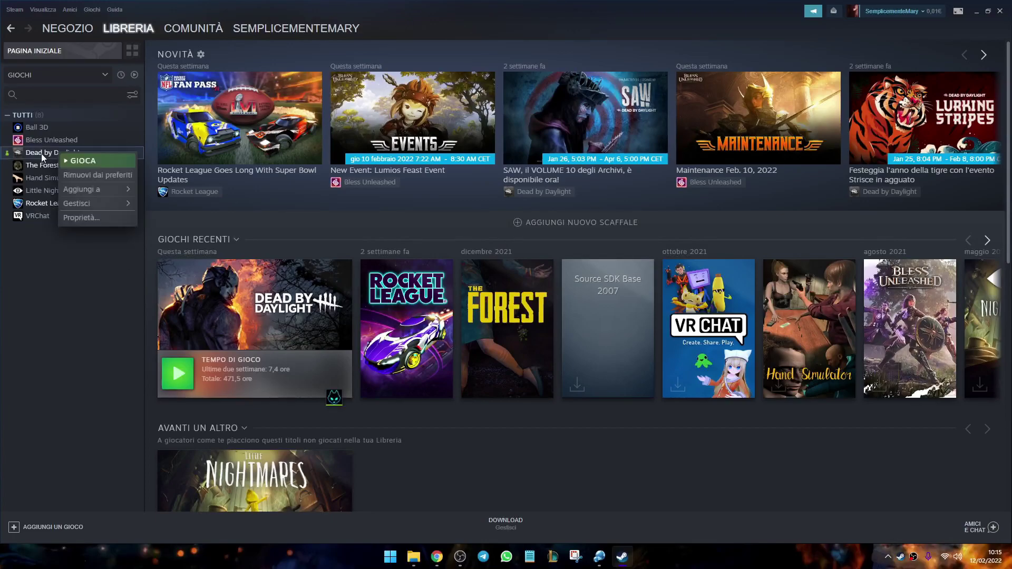
pyautogui.moveTo(103, 210)
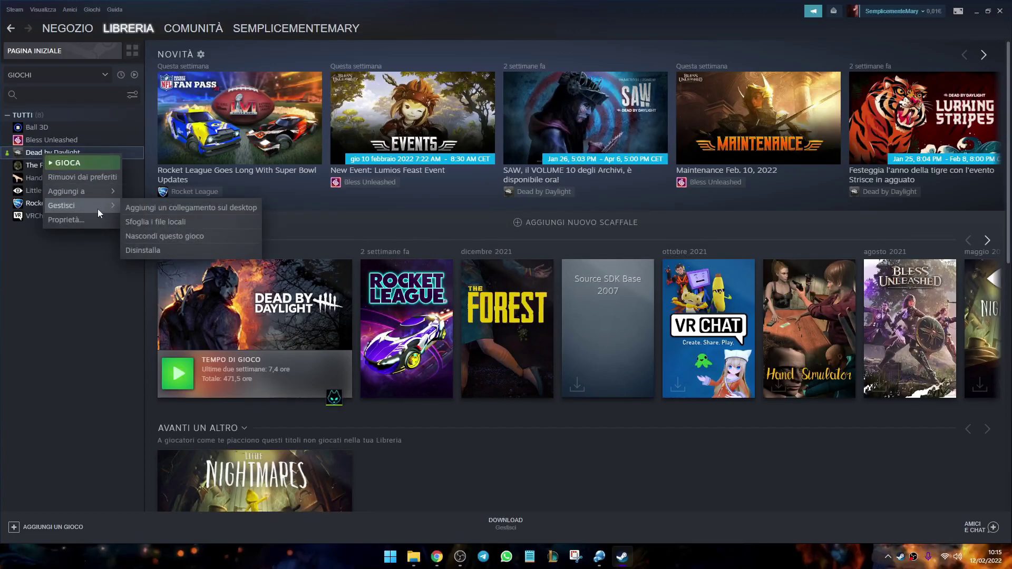
pyautogui.click(156, 222)
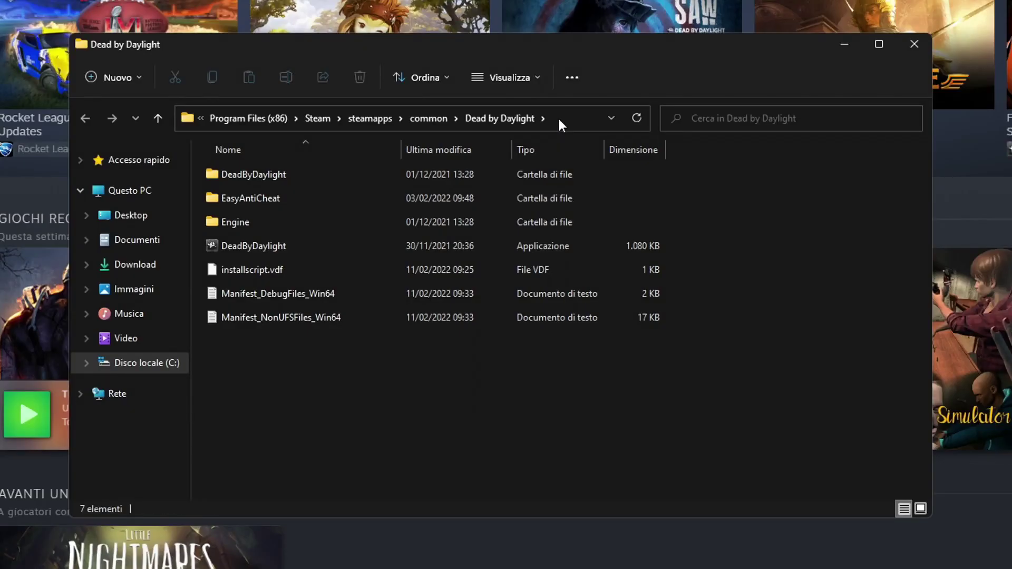
pyautogui.click(557, 116)
pyautogui.hotkey('ctrl', 'c')
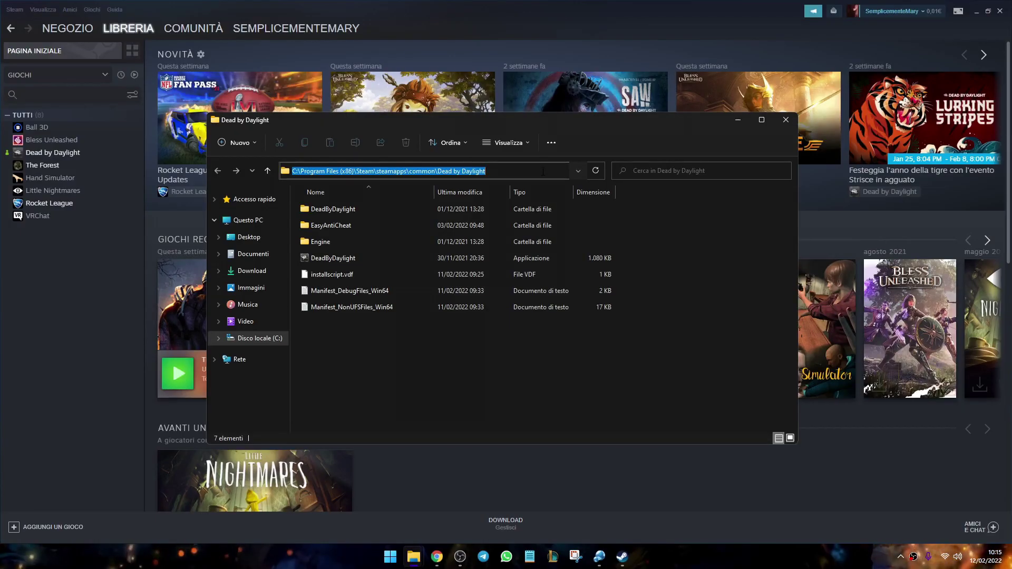
pyautogui.rightClick(462, 170)
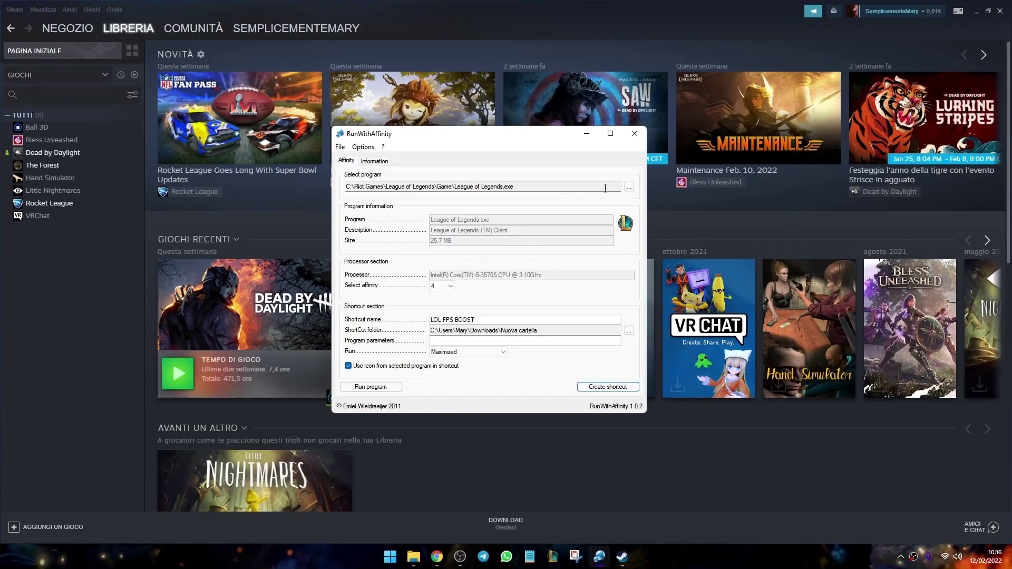
# Step: Browse for a new program and go to the copied Dead by Daylight installation folder path
pyautogui.click(628, 189)
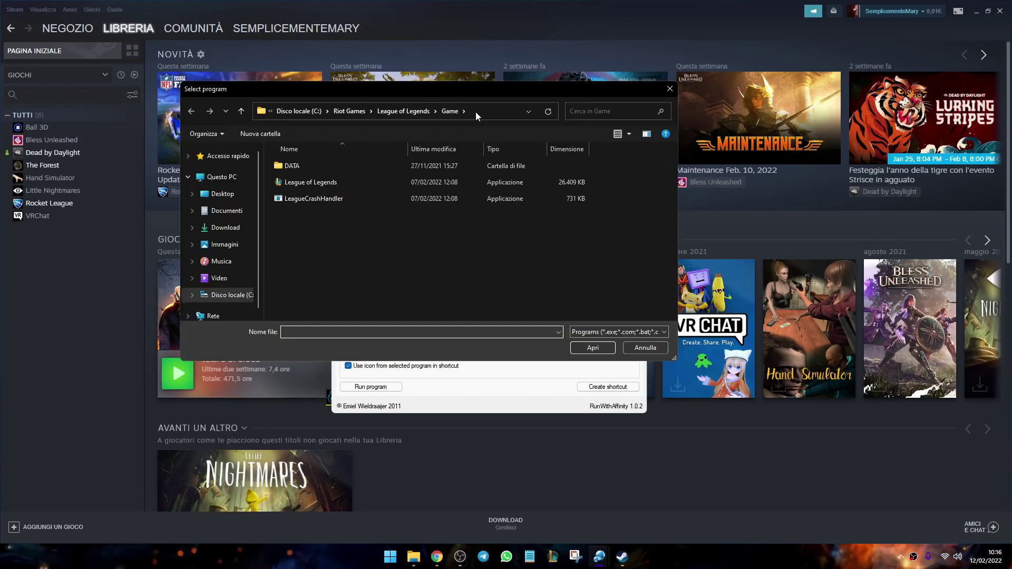
pyautogui.click(476, 112)
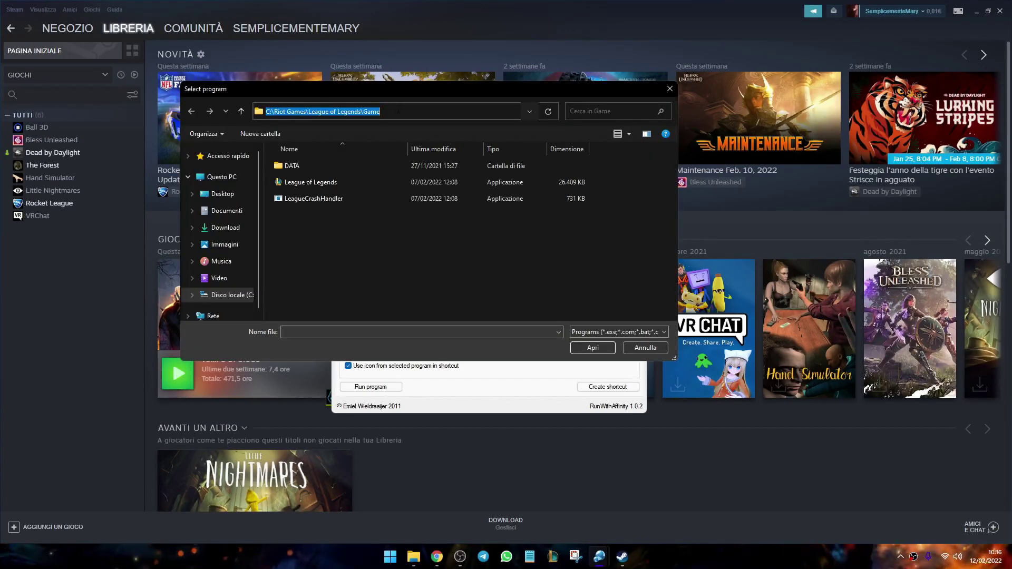
pyautogui.rightClick(377, 112)
pyautogui.click(432, 158)
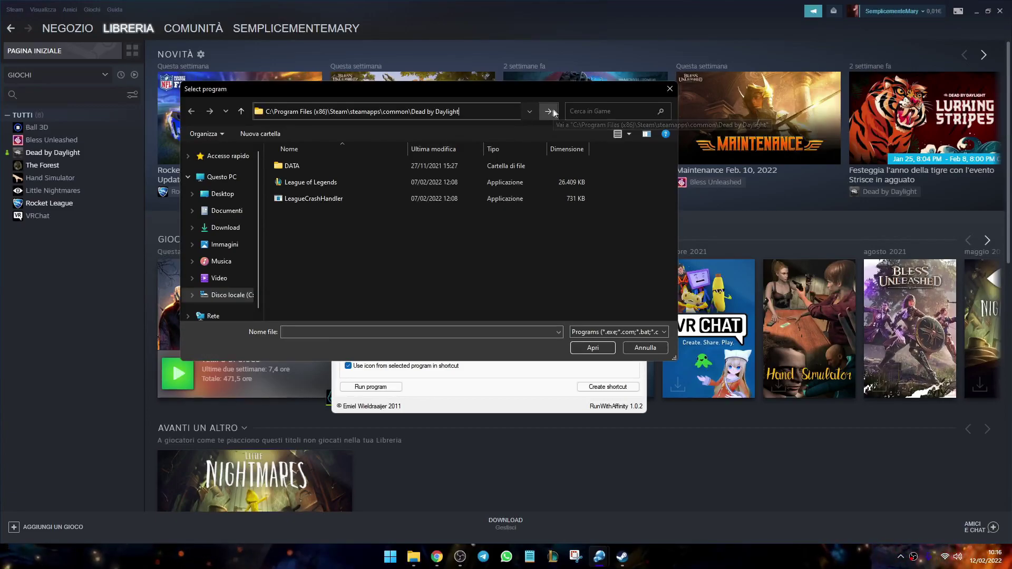
pyautogui.click(548, 112)
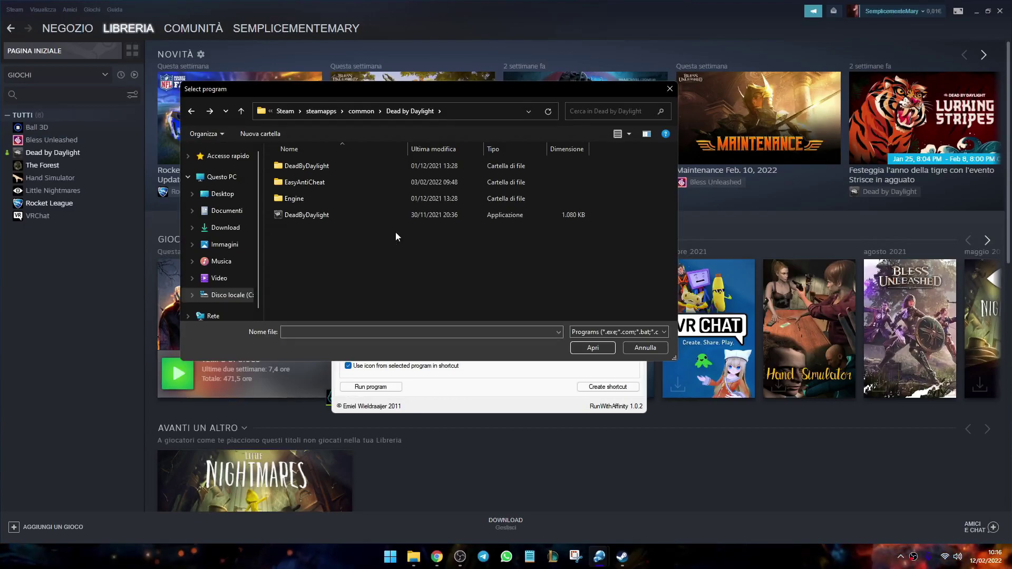
# Step: Choose DeadByDaylight-Win64-Shipping from the DeadByDaylight, Binaries, Win64 subfolder as the program for the shortcut
pyautogui.doubleClick(347, 167)
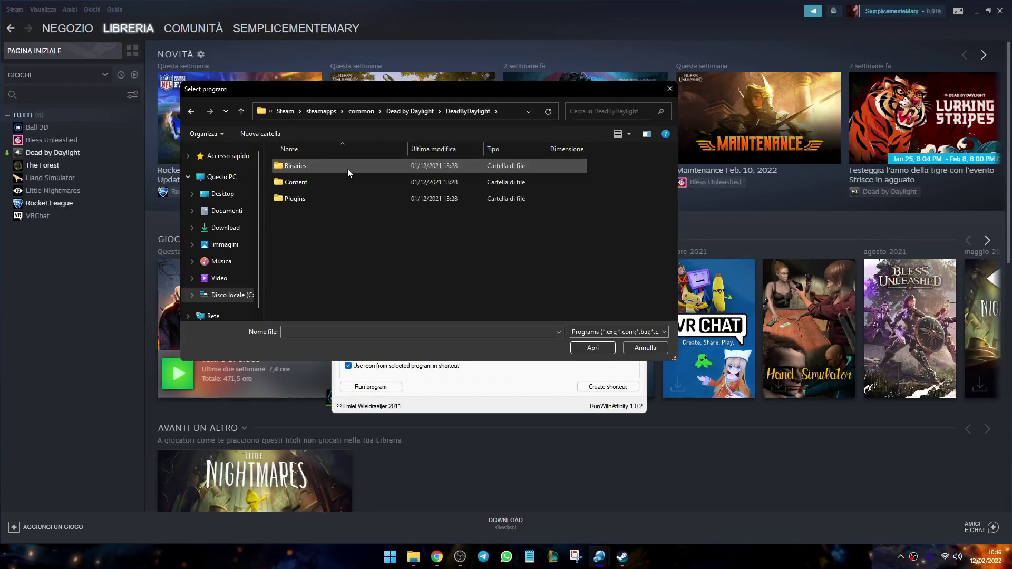
pyautogui.doubleClick(340, 168)
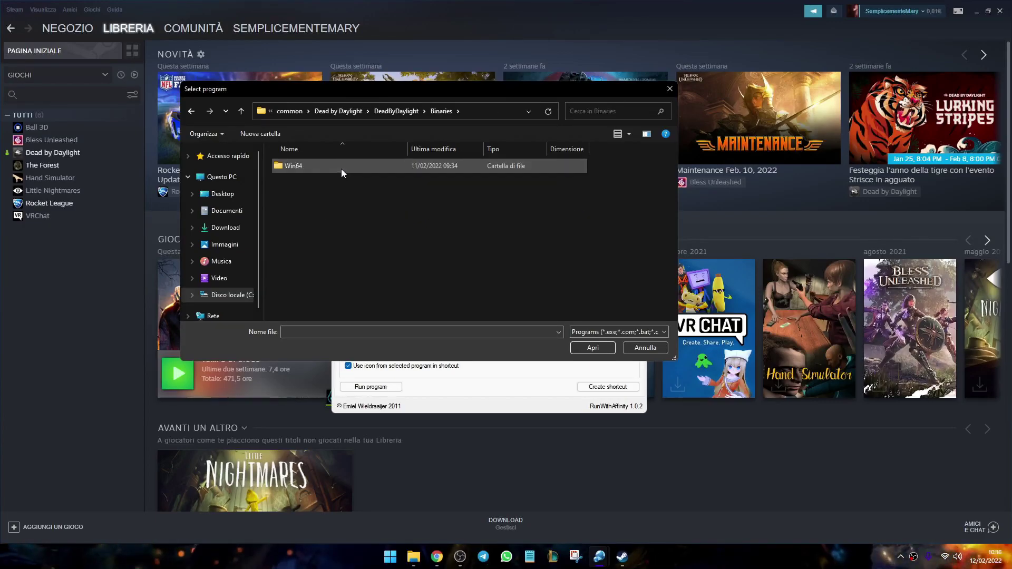
pyautogui.doubleClick(340, 168)
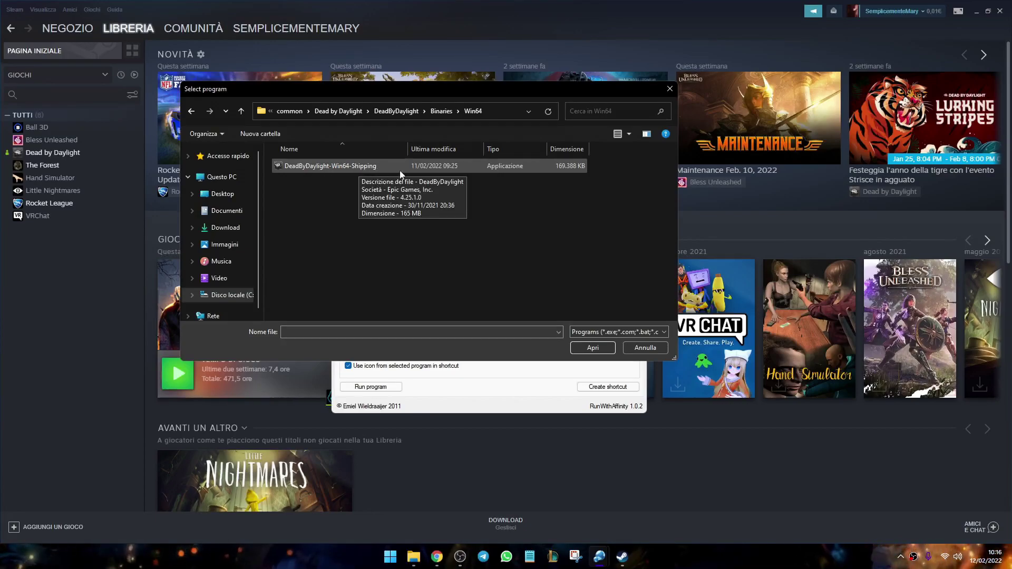
pyautogui.doubleClick(383, 168)
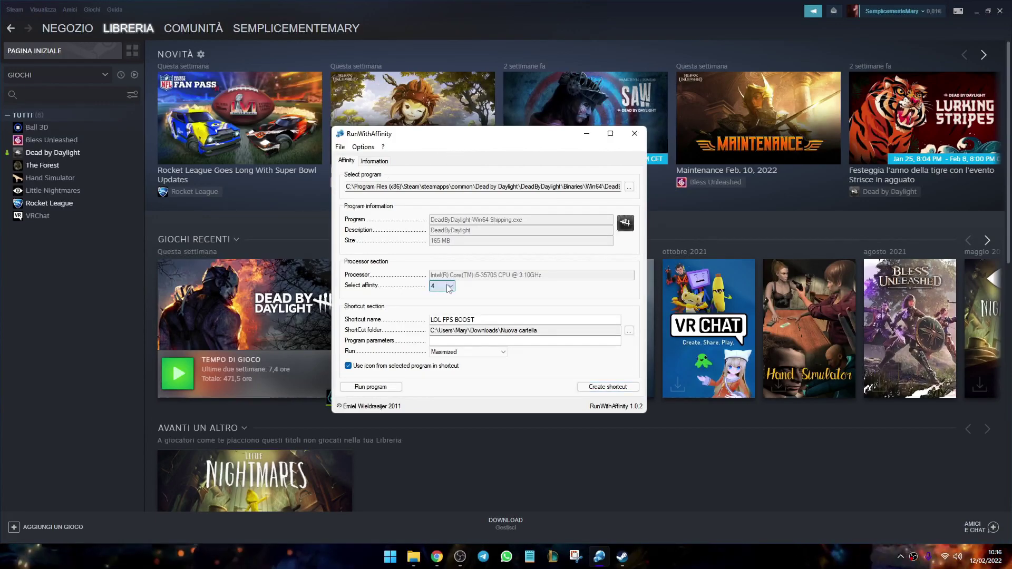
# Step: Choose CPU affinity 4 and name the shortcut DBD FPS BOOST
pyautogui.click(448, 287)
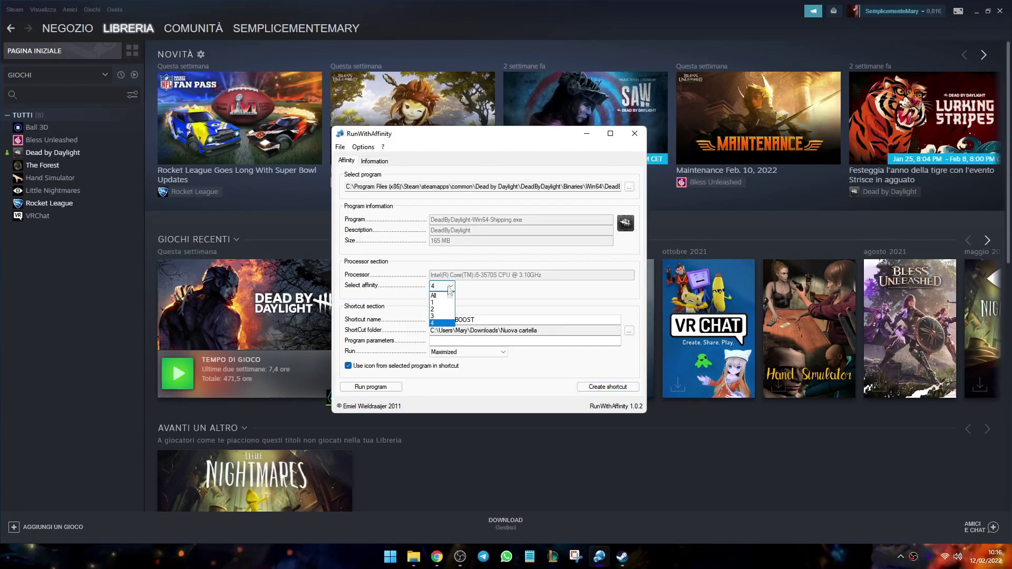
pyautogui.click(443, 323)
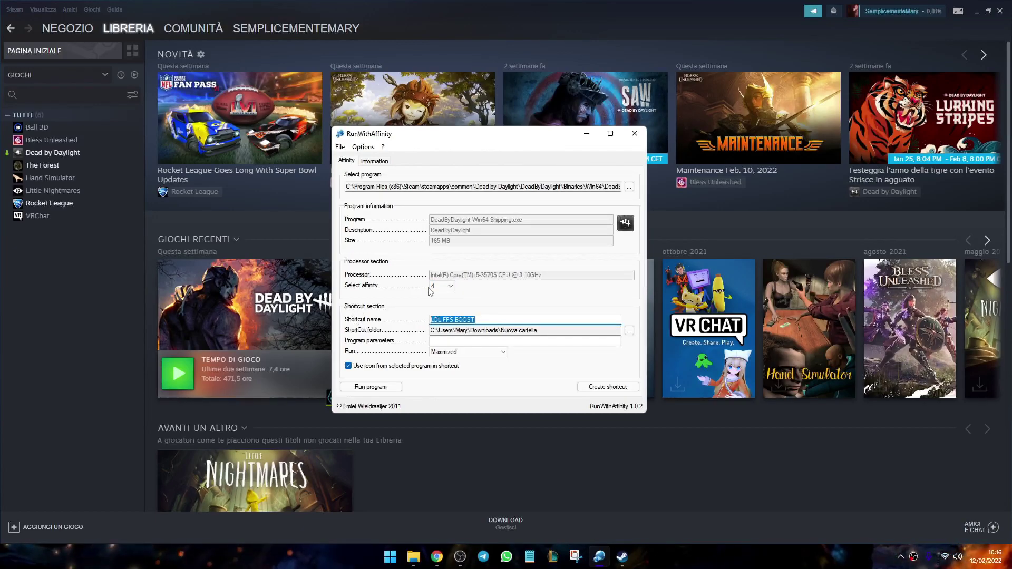
pyautogui.write('DBD FPS BOOST')
pyautogui.click(546, 331)
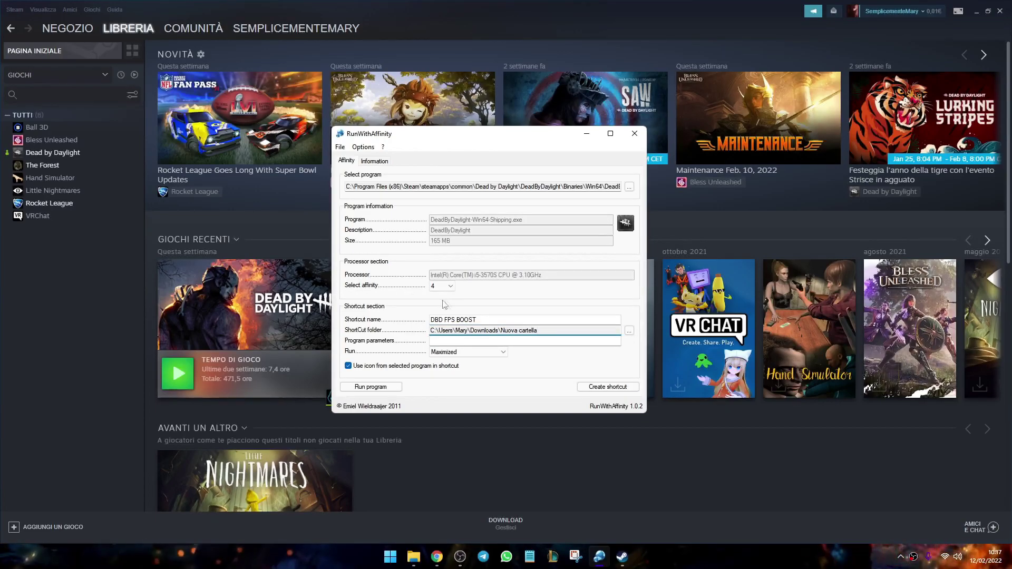
# Step: Choose the Maximized run mode, create the Dead by Daylight shortcut and dismiss the confirmation
pyautogui.click(466, 352)
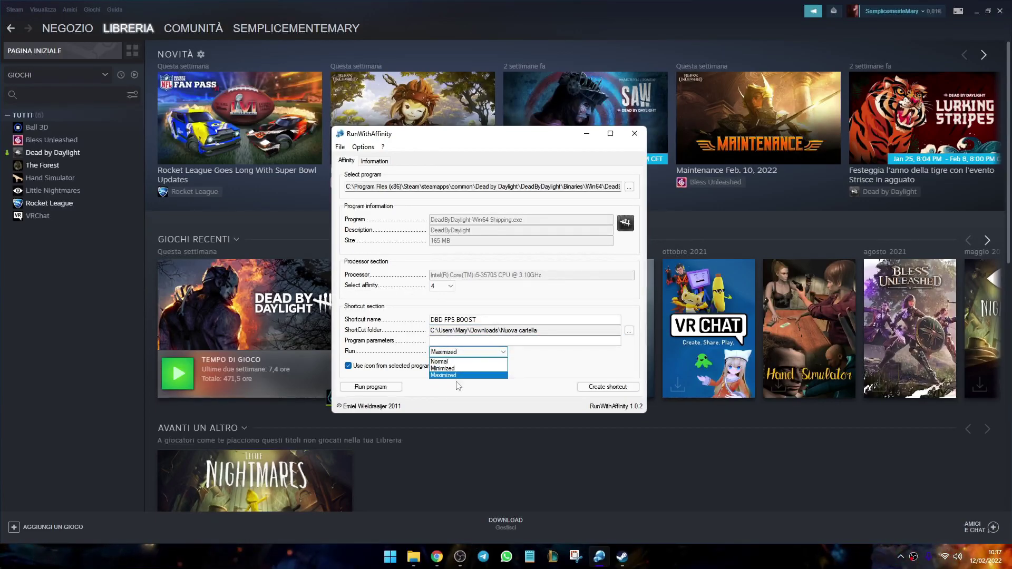
pyautogui.click(465, 375)
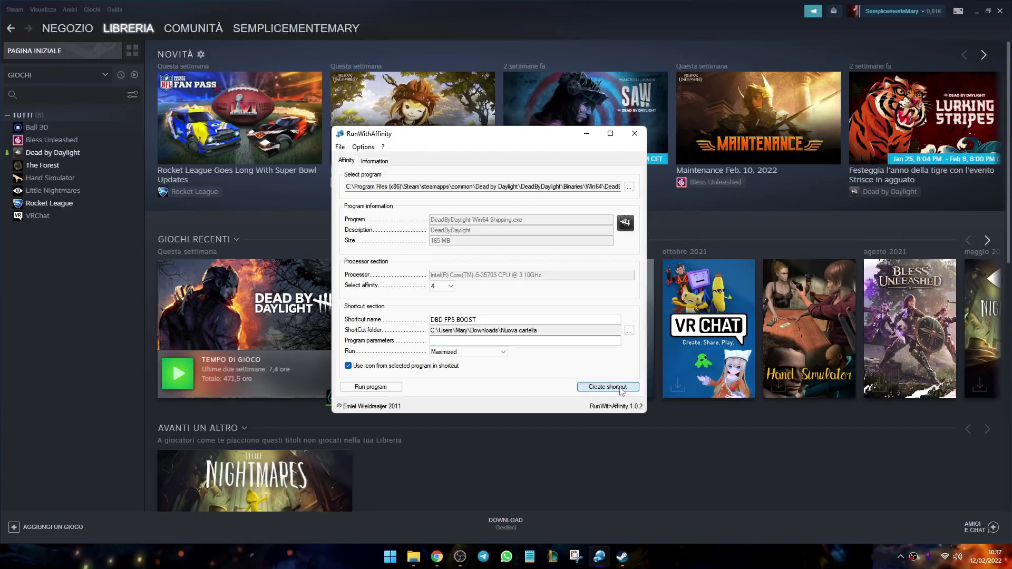
pyautogui.click(621, 388)
pyautogui.click(535, 312)
# Step: Switch to File Explorer and select the Program Remover file in Nuova cartella
pyautogui.click(320, 245)
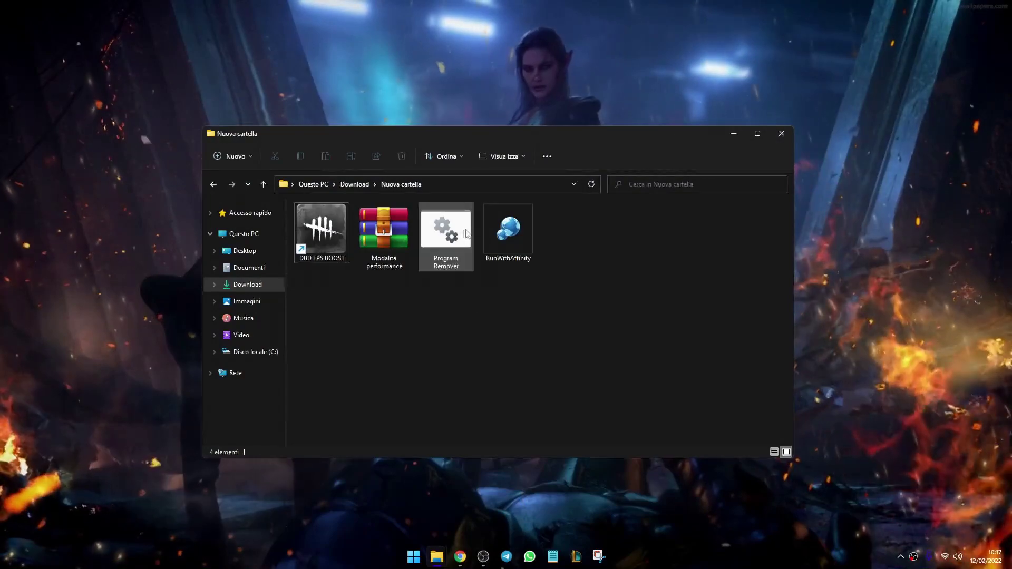
pyautogui.click(446, 237)
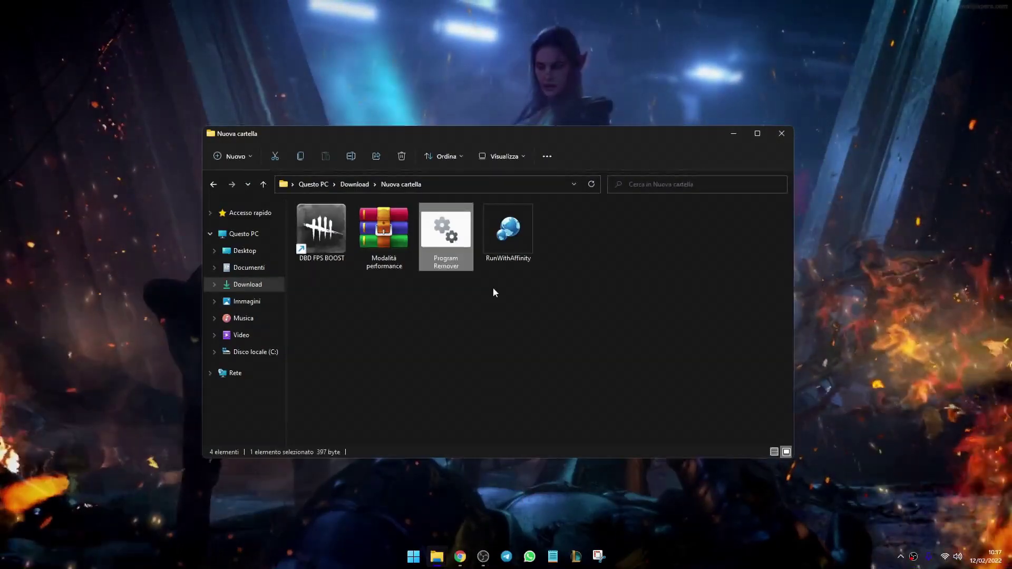